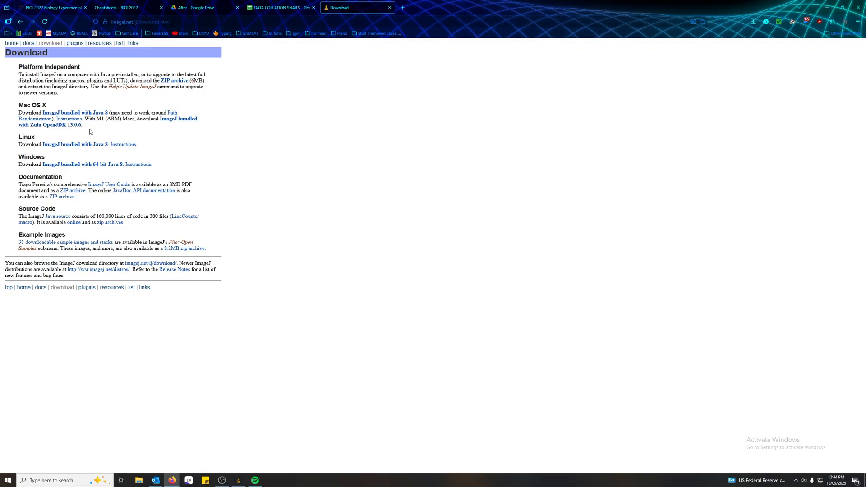
pyautogui.moveTo(111, 127); pyautogui.dragTo(159, 120)
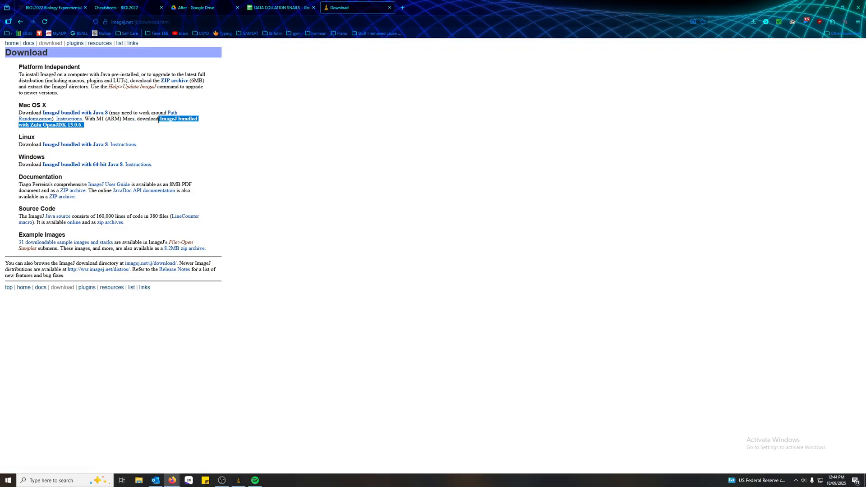
pyautogui.click(139, 129)
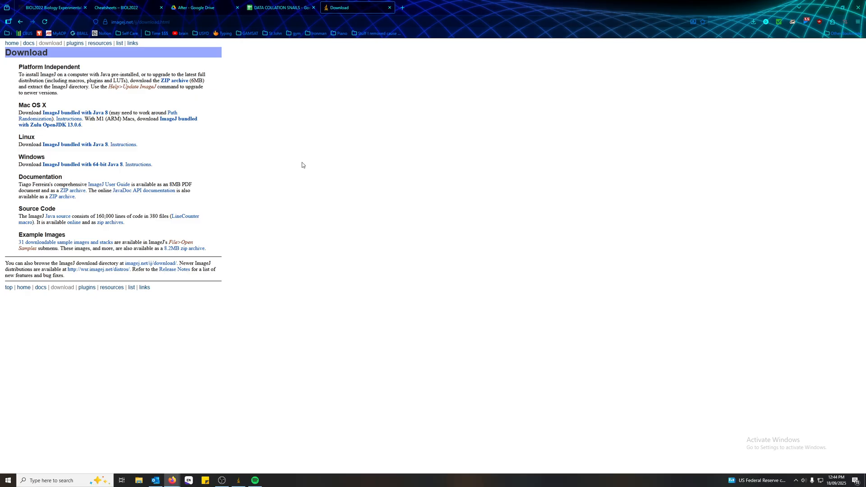
# Switch from the browser to the ImageJ window.
pyautogui.click(864, 480)
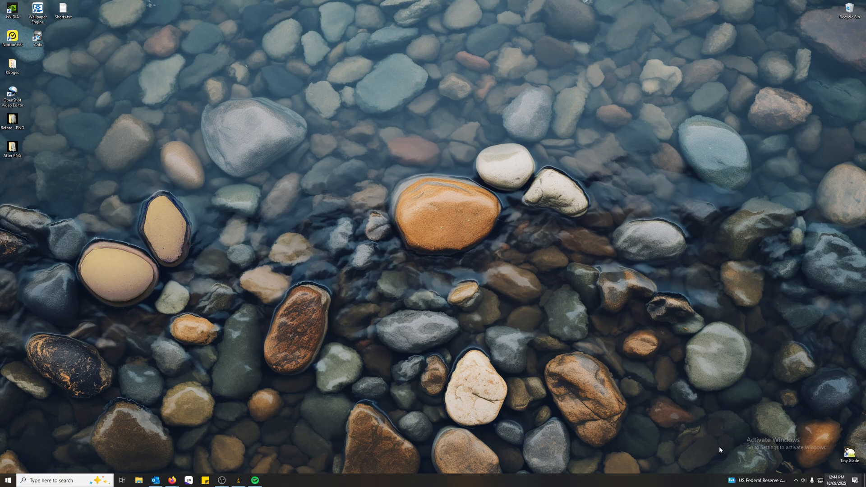
pyautogui.click(242, 483)
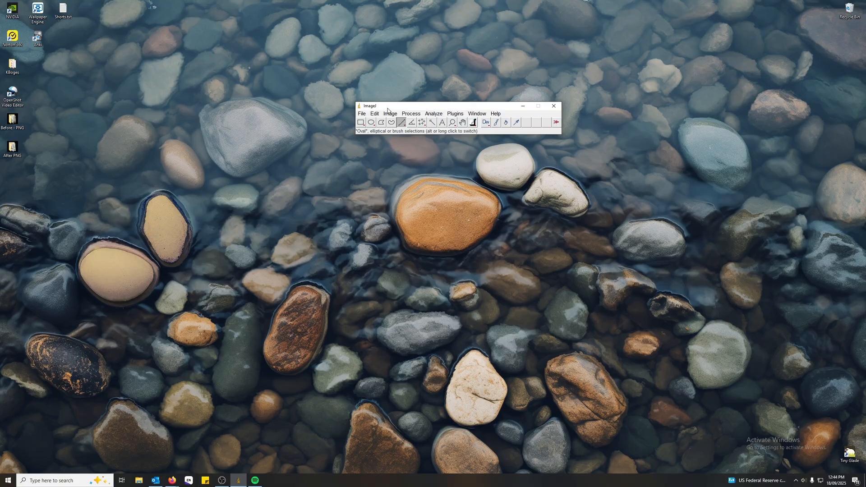
pyautogui.moveTo(397, 106); pyautogui.dragTo(397, 105)
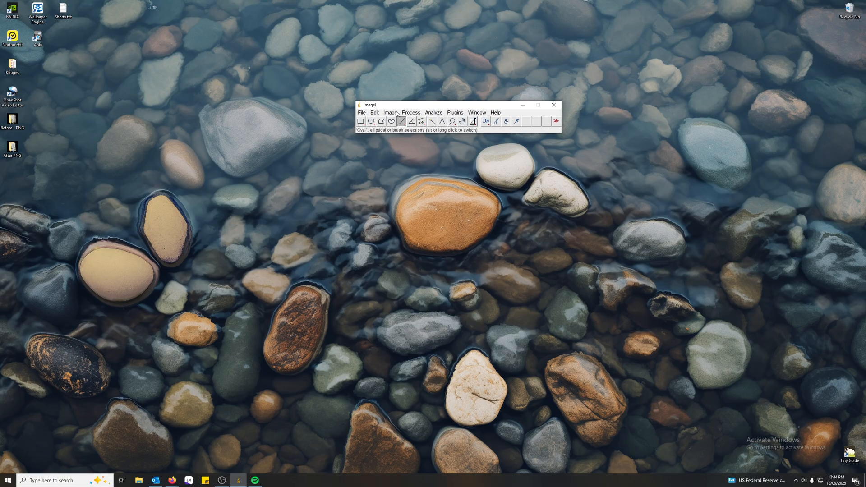
# Open the leaf photo 12.png from the Before - PNG folder.
pyautogui.click(363, 113)
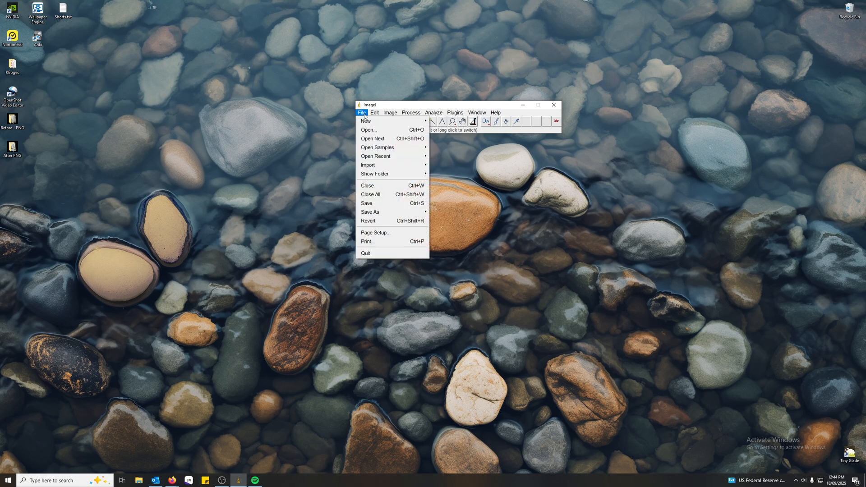
pyautogui.click(370, 131)
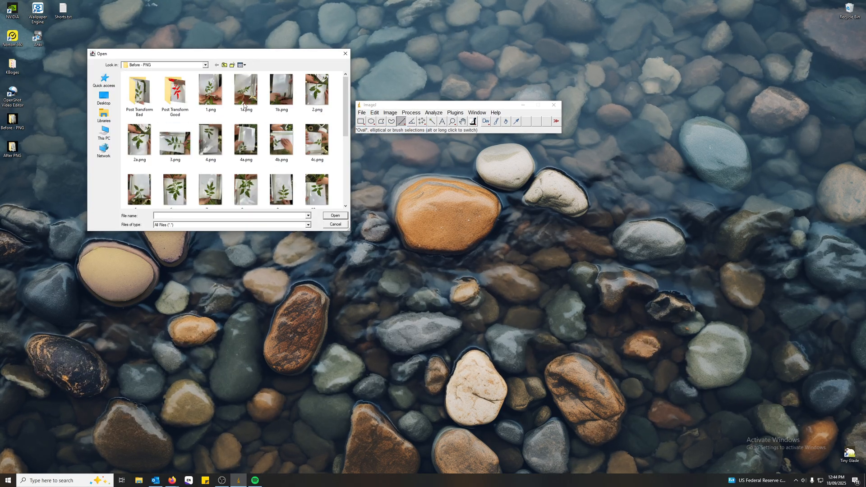
pyautogui.scroll(-2, 276, 159)
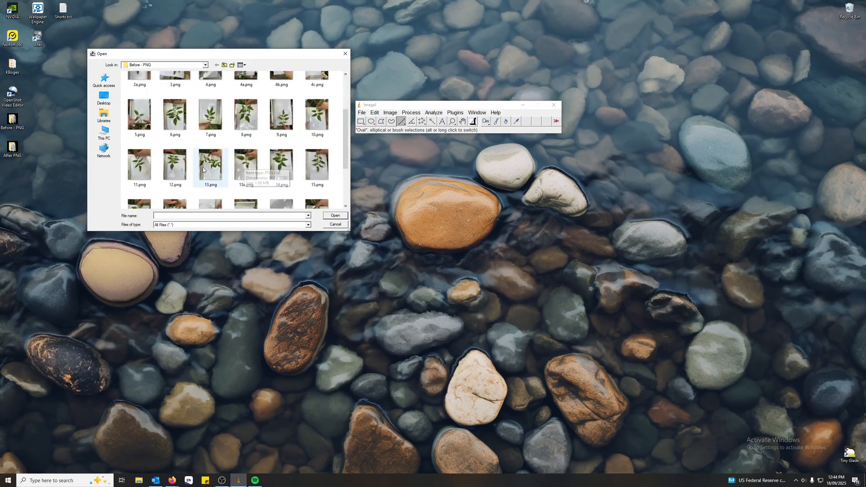
pyautogui.click(182, 167)
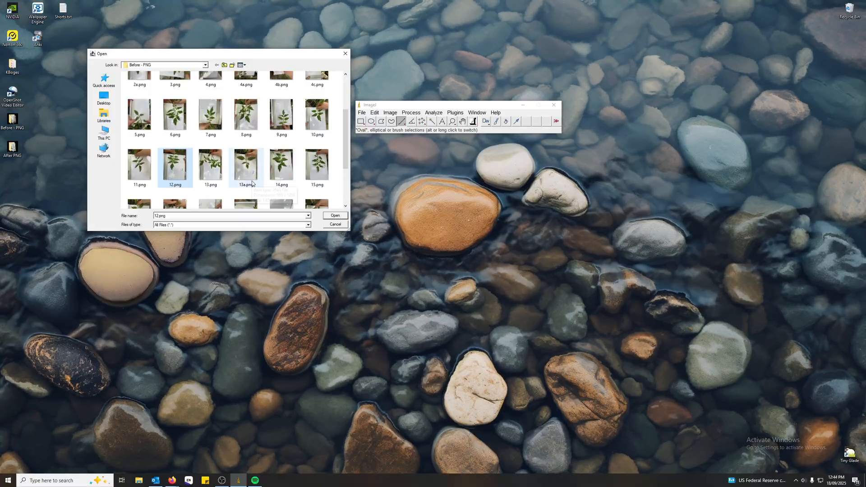
pyautogui.click(334, 215)
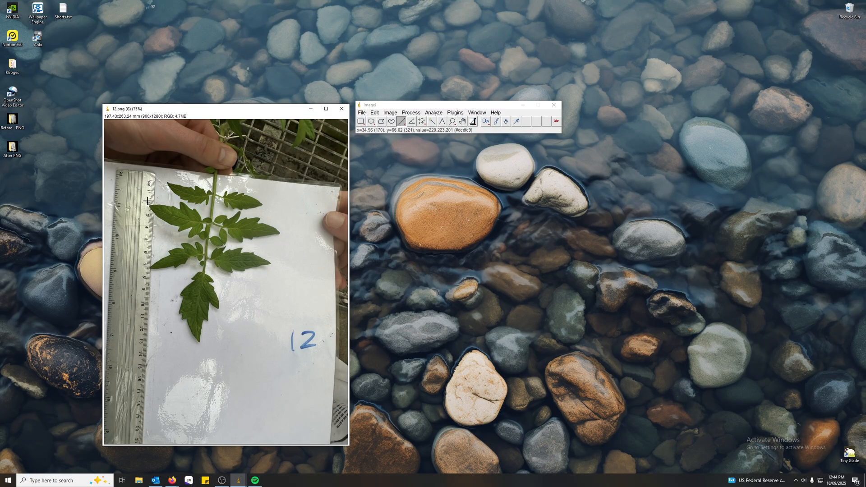
# Draw a straight line about 239 pixels long along the ruler's centimetre edge, from the zero mark to the 5 cm mark.
pyautogui.press('+')
pyautogui.press('+')
pyautogui.click(404, 124)
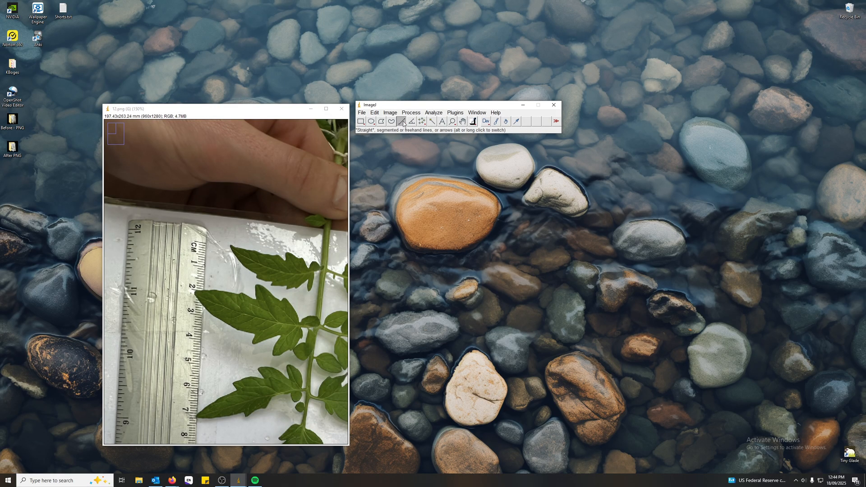
pyautogui.press('+')
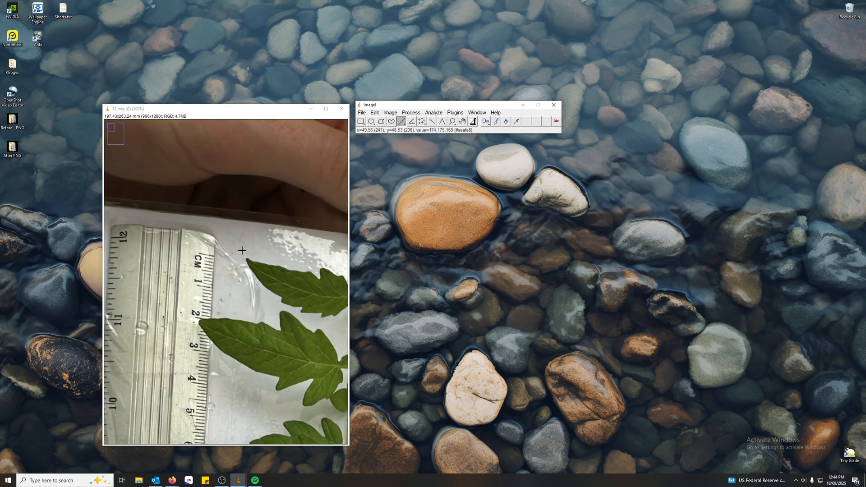
pyautogui.scroll(-3, 239, 226)
pyautogui.press('-')
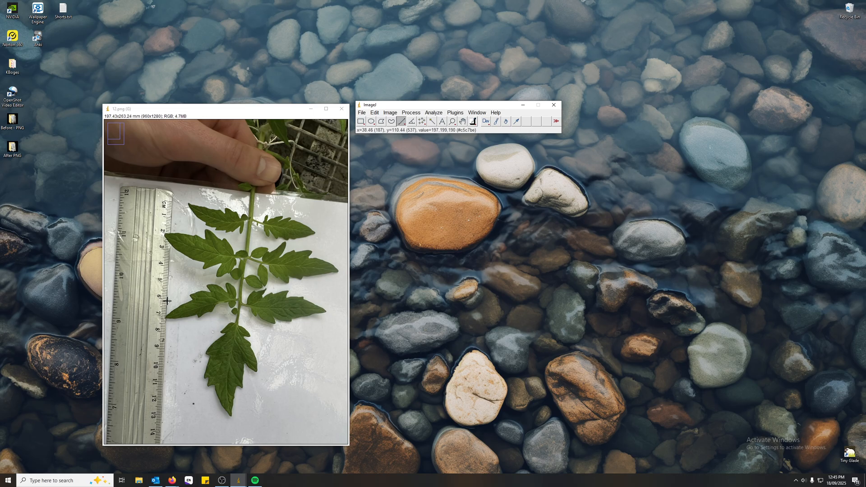
pyautogui.press('+')
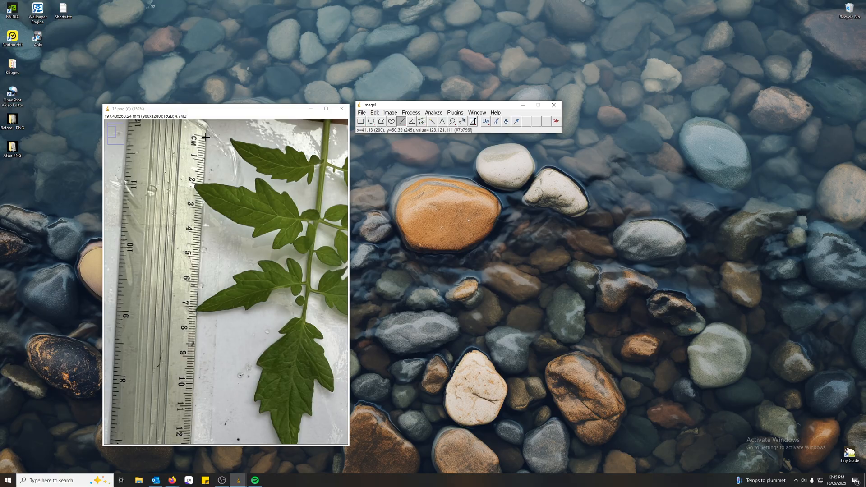
pyautogui.moveTo(205, 136); pyautogui.dragTo(200, 258)
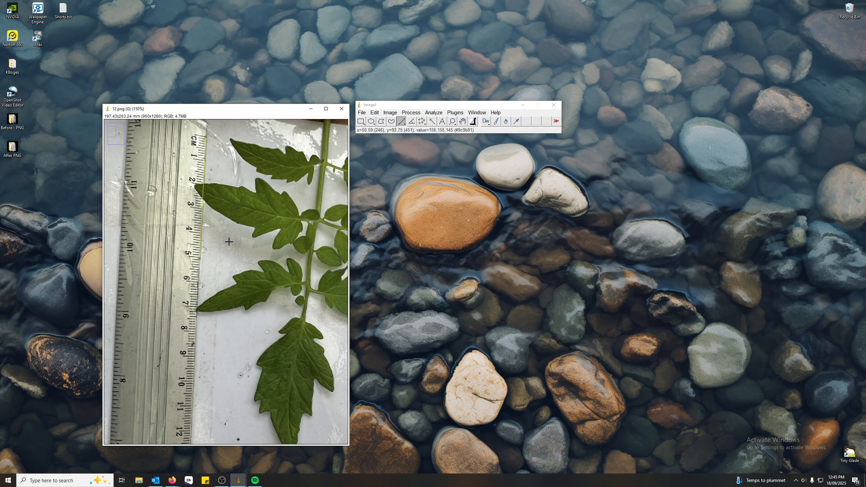
# Set the image scale with a known distance of 50 mm for the line drawn along the ruler.
pyautogui.click(434, 112)
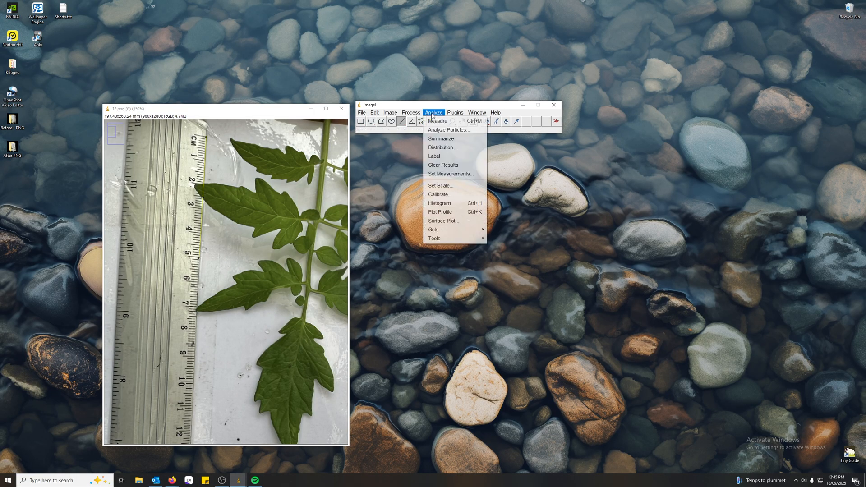
pyautogui.click(445, 184)
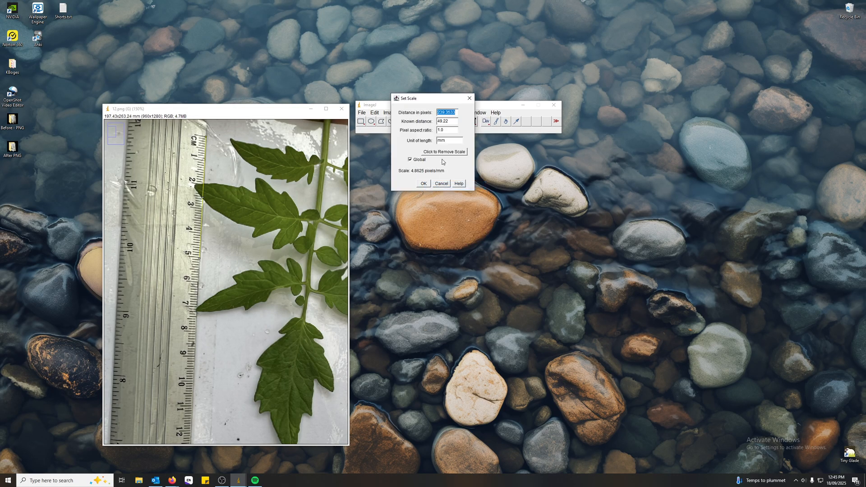
pyautogui.moveTo(440, 100); pyautogui.dragTo(407, 143)
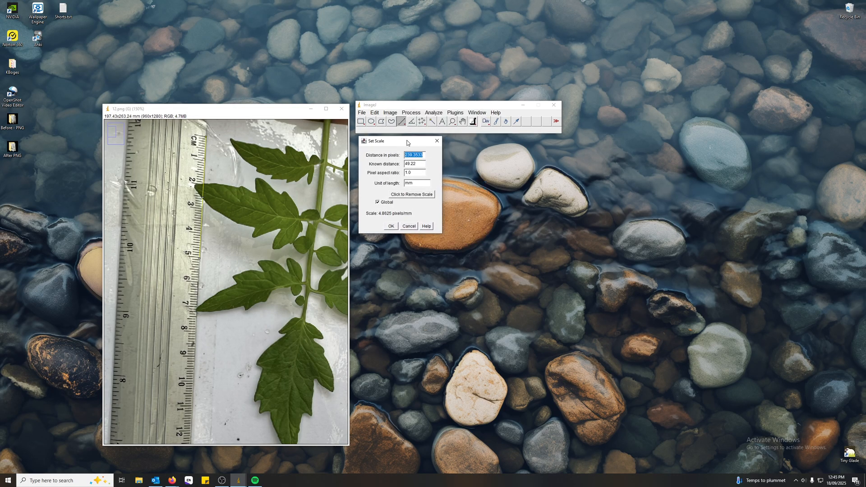
pyautogui.click(419, 165)
pyautogui.moveTo(400, 143); pyautogui.dragTo(397, 144)
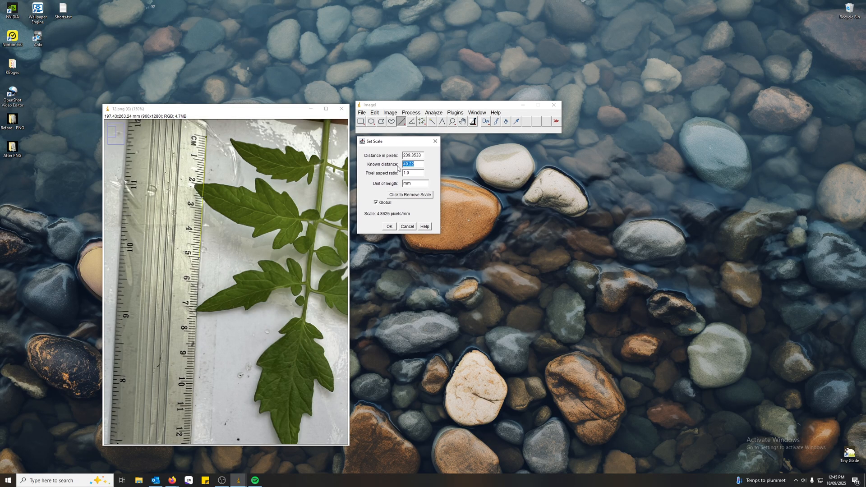
pyautogui.write('50')
pyautogui.moveTo(391, 140); pyautogui.dragTo(391, 143)
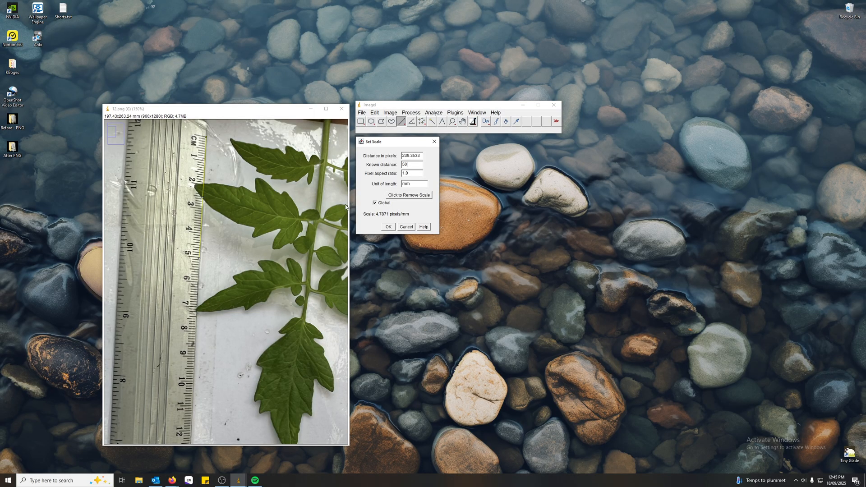
pyautogui.click(388, 227)
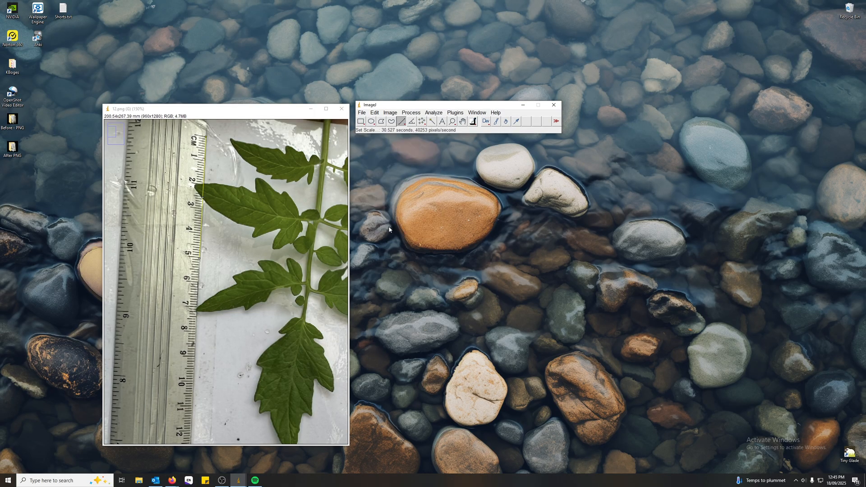
# Measure a test line about 20 mm long between the ruler's 7 cm and 5 cm marks, and discard the results without saving.
pyautogui.click(223, 230)
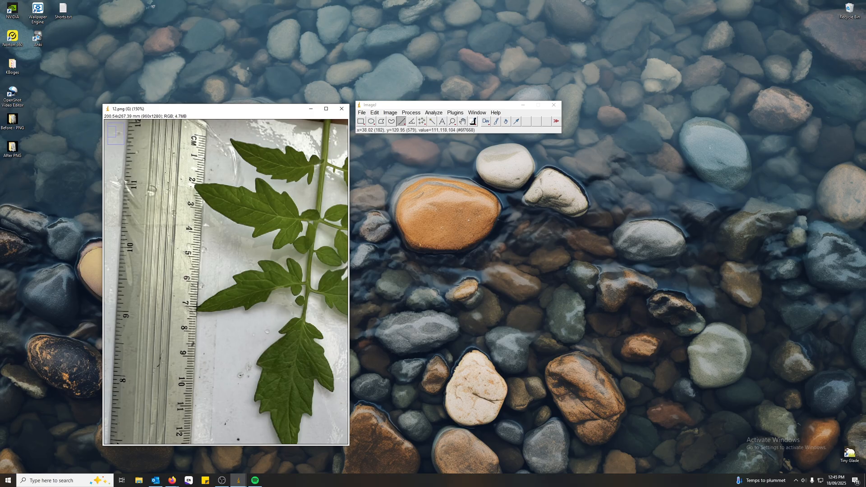
pyautogui.moveTo(197, 307); pyautogui.dragTo(199, 258)
pyautogui.hotkey('ctrl', 'm')
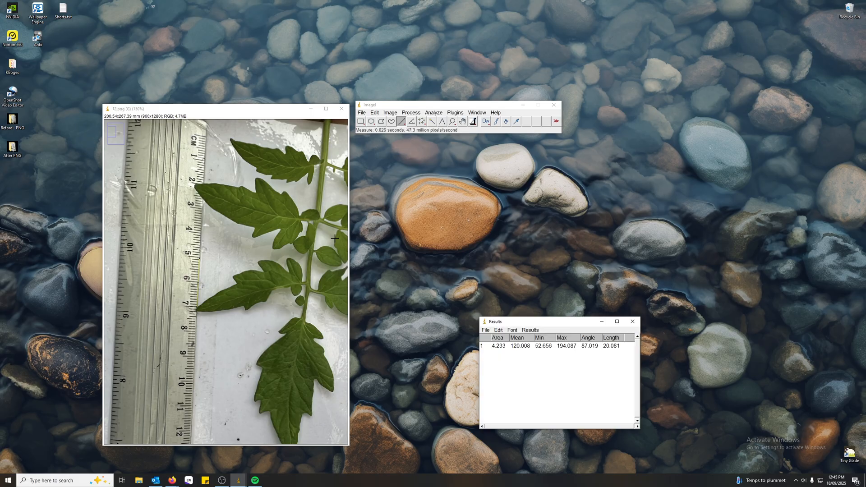
pyautogui.click(613, 349)
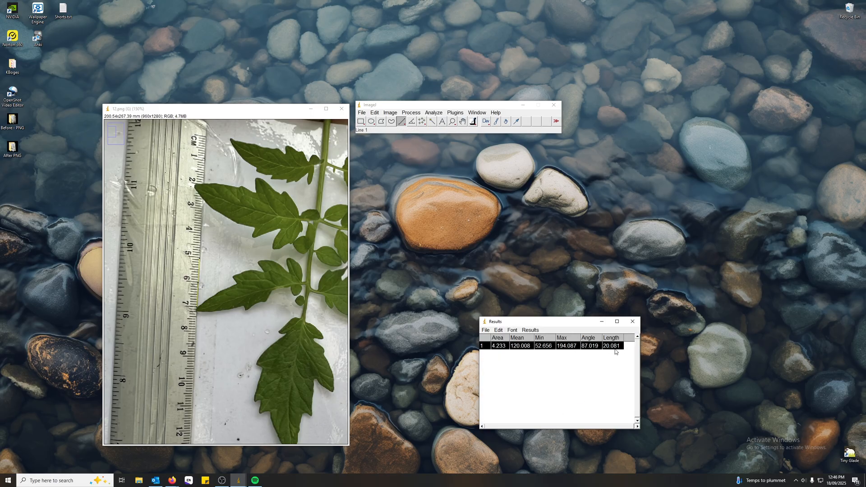
pyautogui.click(614, 346)
pyautogui.click(633, 321)
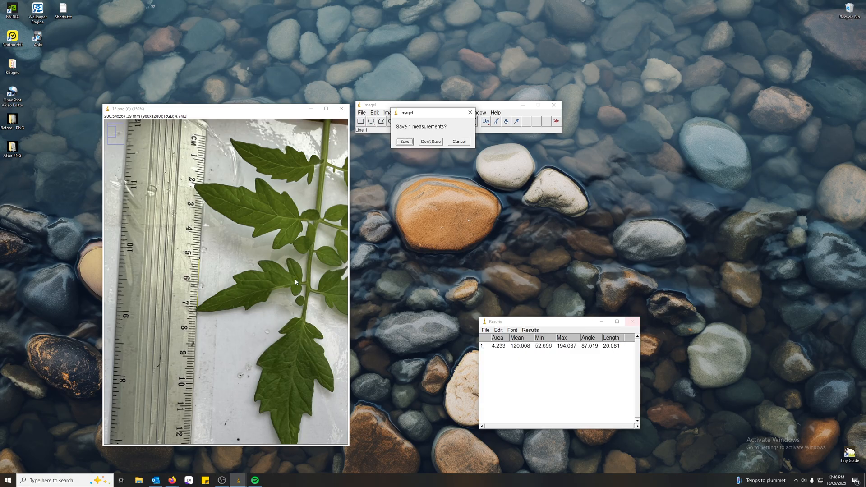
pyautogui.click(431, 141)
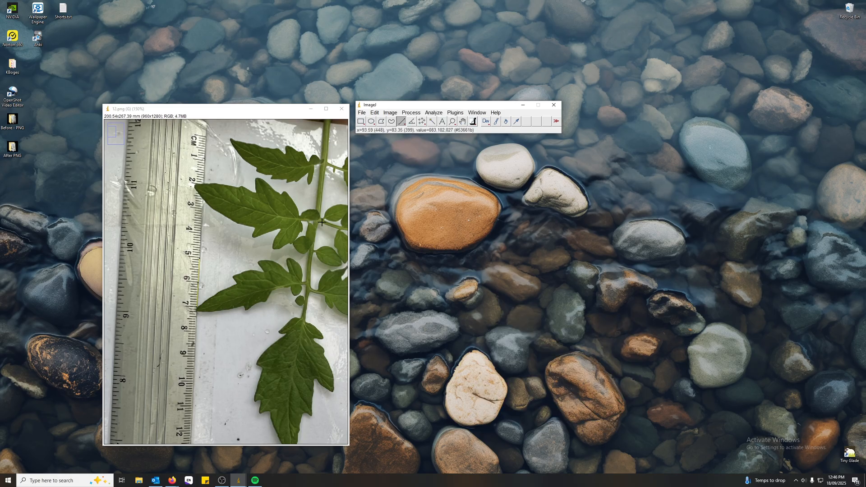
# Start a Color Threshold on the leaf photo with minimum brightness 0 and minimum saturation 81.
pyautogui.press('-')
pyautogui.press('-')
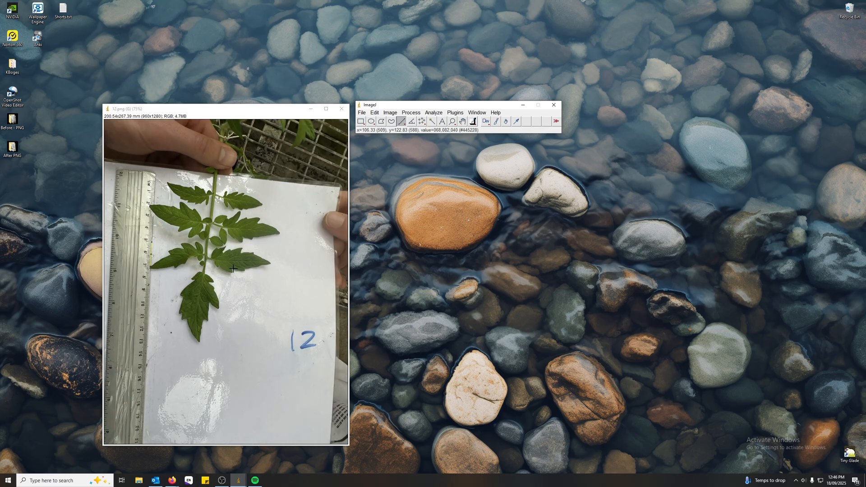
pyautogui.click(392, 113)
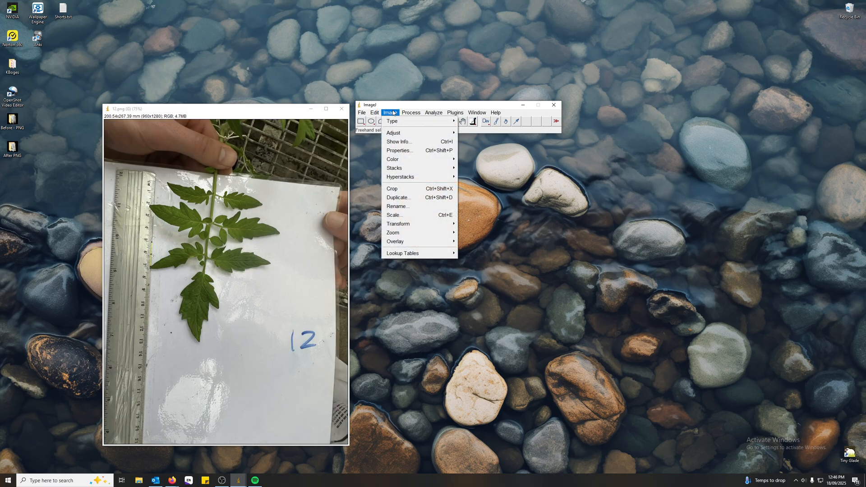
pyautogui.moveTo(409, 121)
pyautogui.moveTo(401, 135)
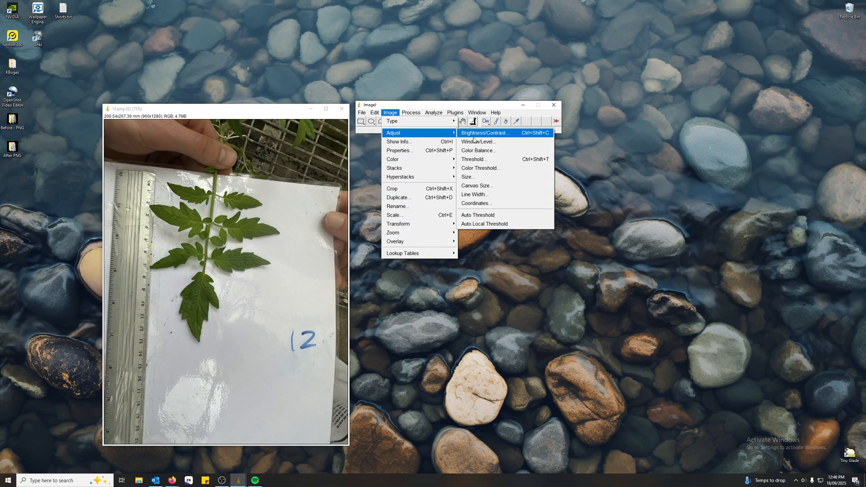
pyautogui.click(492, 169)
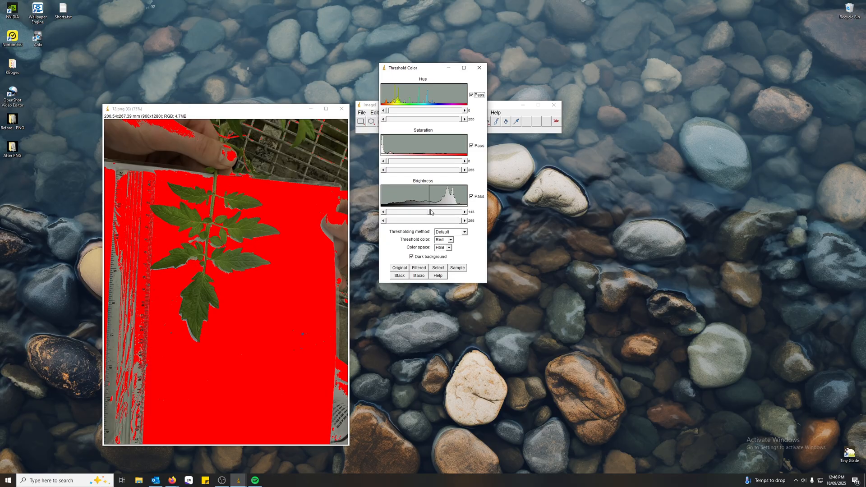
pyautogui.moveTo(430, 213); pyautogui.dragTo(388, 215)
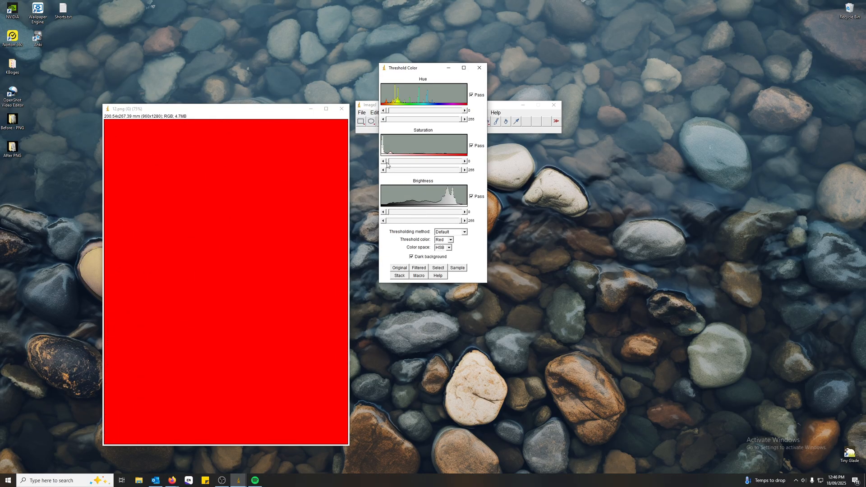
pyautogui.moveTo(387, 164); pyautogui.dragTo(412, 161)
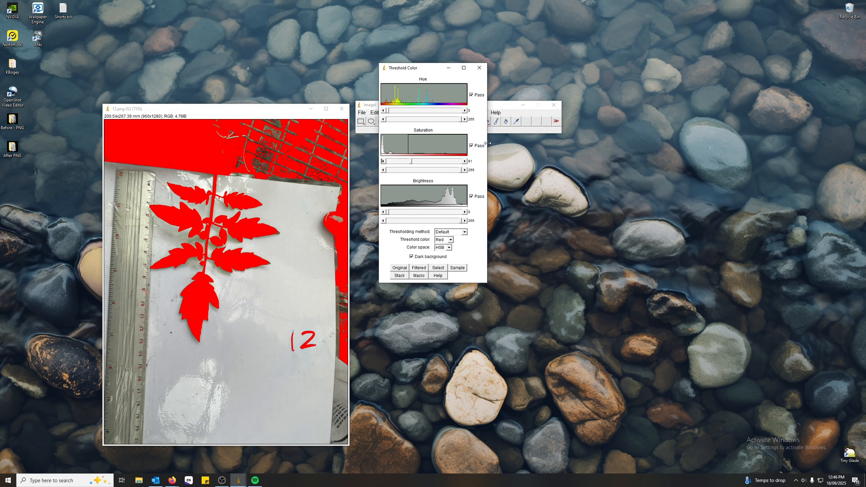
# Limit the threshold's hue range to 42–128 to isolate the green leaf.
pyautogui.moveTo(430, 68); pyautogui.dragTo(409, 142)
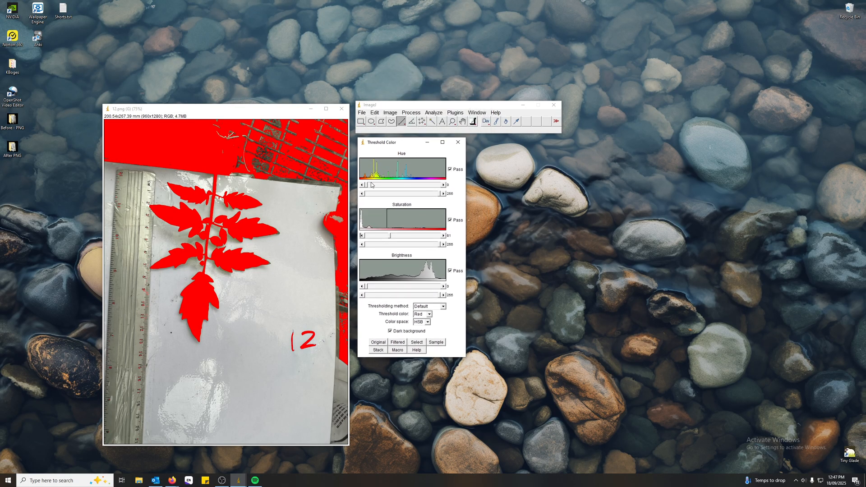
pyautogui.moveTo(371, 185); pyautogui.dragTo(383, 185)
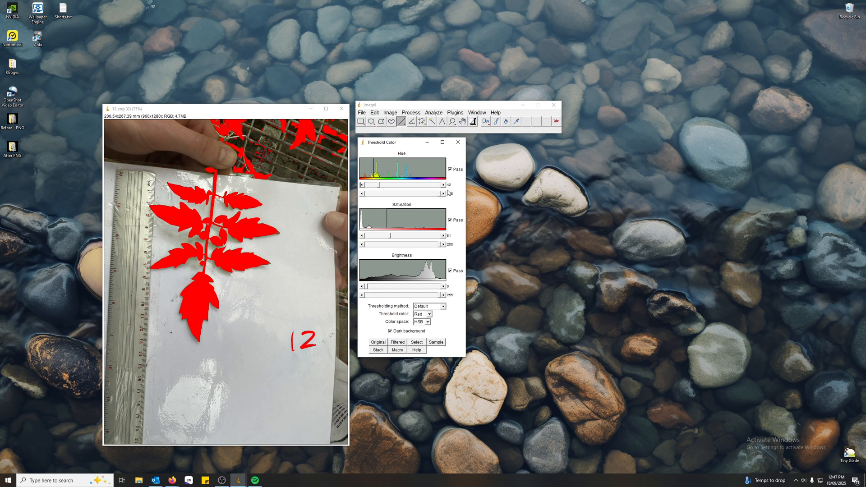
pyautogui.moveTo(442, 194); pyautogui.dragTo(404, 194)
pyautogui.scroll(2, 201, 253)
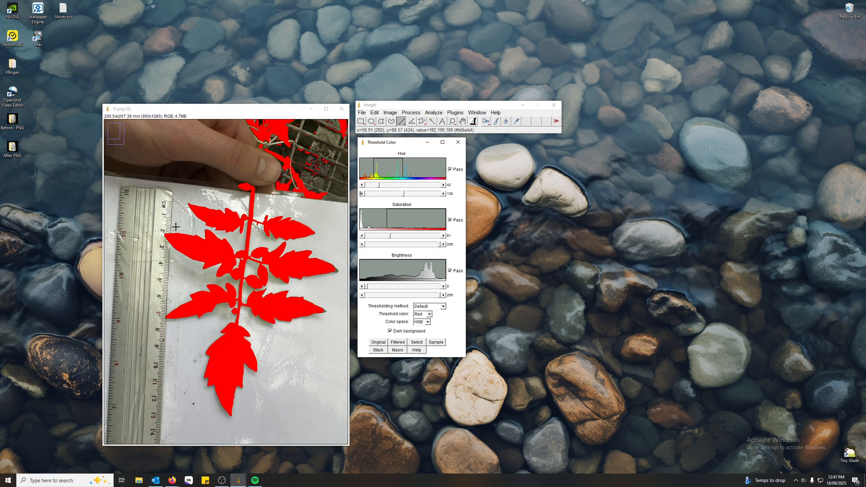
# Set the threshold's minimum saturation to 79 and bring up the Paintbrush tool's options.
pyautogui.scroll(-3, 201, 253)
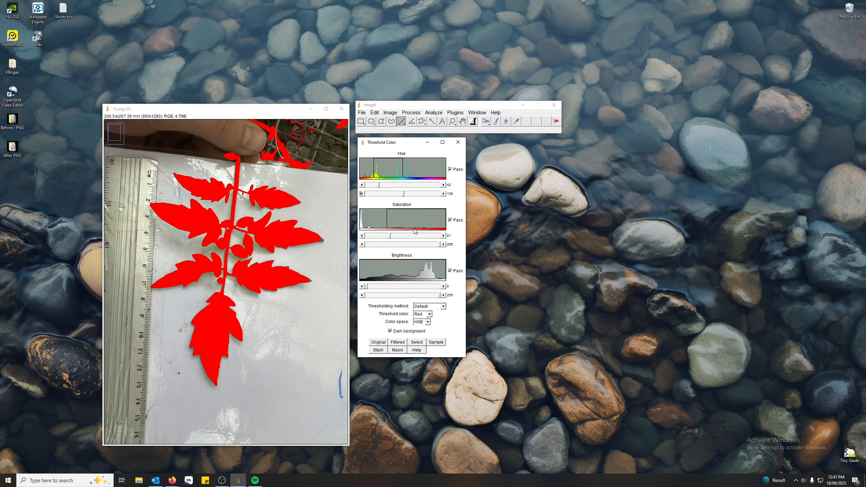
pyautogui.moveTo(390, 238); pyautogui.dragTo(388, 239)
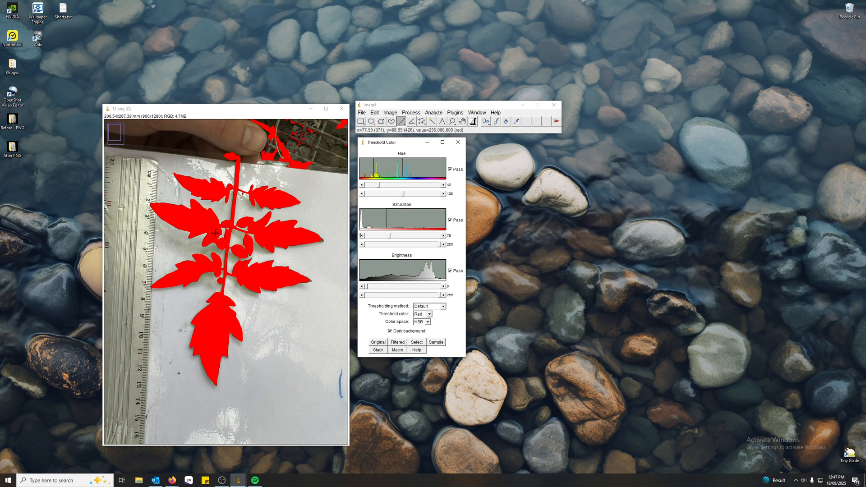
pyautogui.click(496, 124)
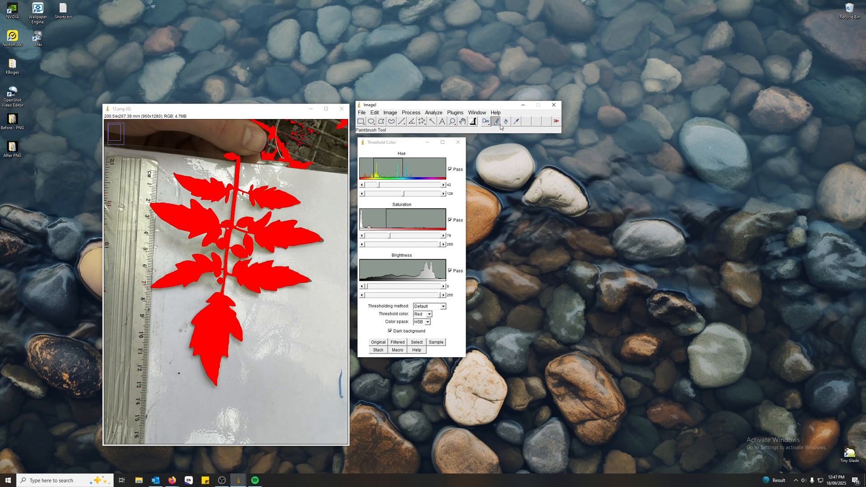
pyautogui.doubleClick(496, 122)
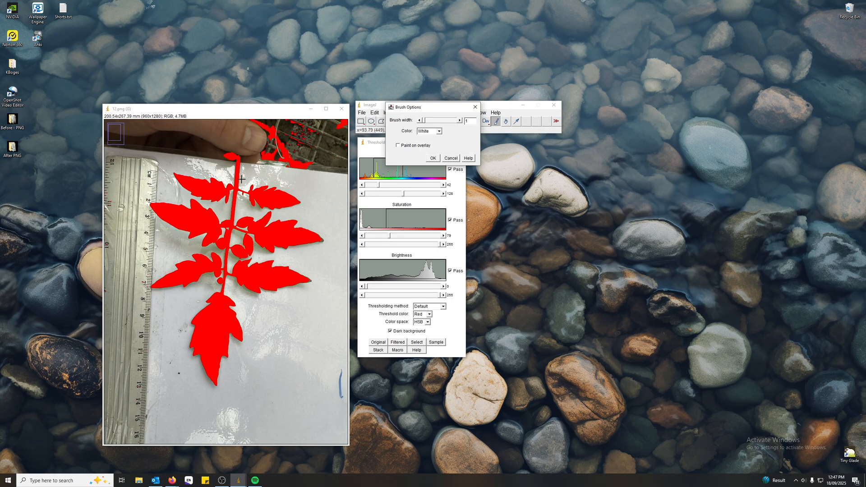
# Set the white paintbrush's width to 2 and paint a cut across the main stem above the uppermost leaflets.
pyautogui.scroll(2, 241, 168)
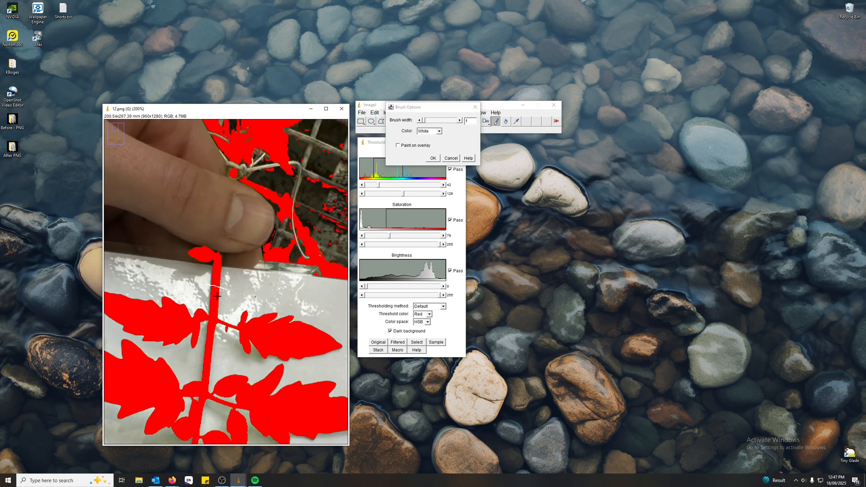
pyautogui.scroll(3, 218, 296)
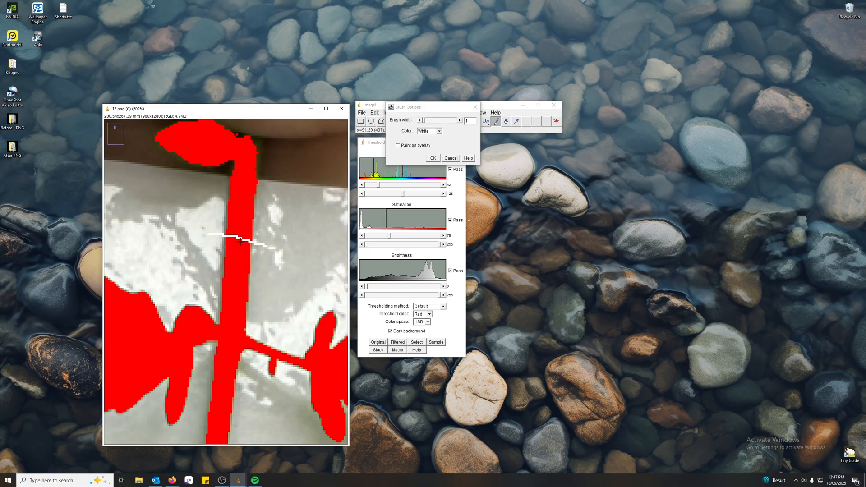
pyautogui.moveTo(424, 121); pyautogui.dragTo(425, 124)
pyautogui.moveTo(216, 238); pyautogui.dragTo(265, 247)
pyautogui.click(424, 123)
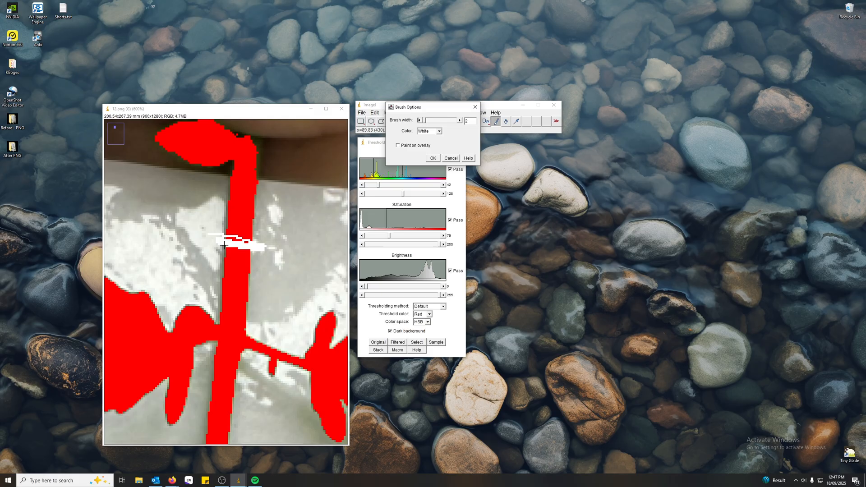
pyautogui.moveTo(219, 212); pyautogui.dragTo(261, 212)
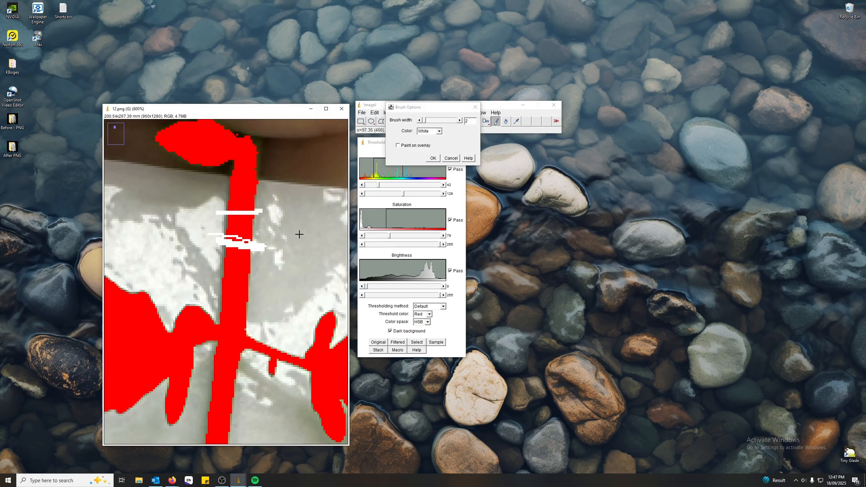
pyautogui.hotkey('ctrl', 'z')
pyautogui.hotkey('ctrl', 'z')
pyautogui.hotkey('ctrl', 'z')
# Paint white cuts that separate the uppermost left and right leaflets from the main stem.
pyautogui.press('-')
pyautogui.press('-')
pyautogui.press('-')
pyautogui.press('-')
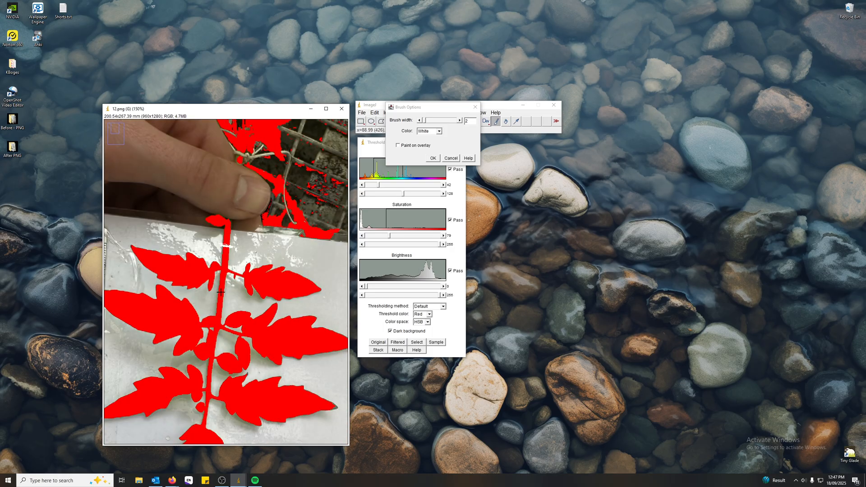
pyautogui.press('+')
pyautogui.press('+')
pyautogui.press('+')
pyautogui.press('+')
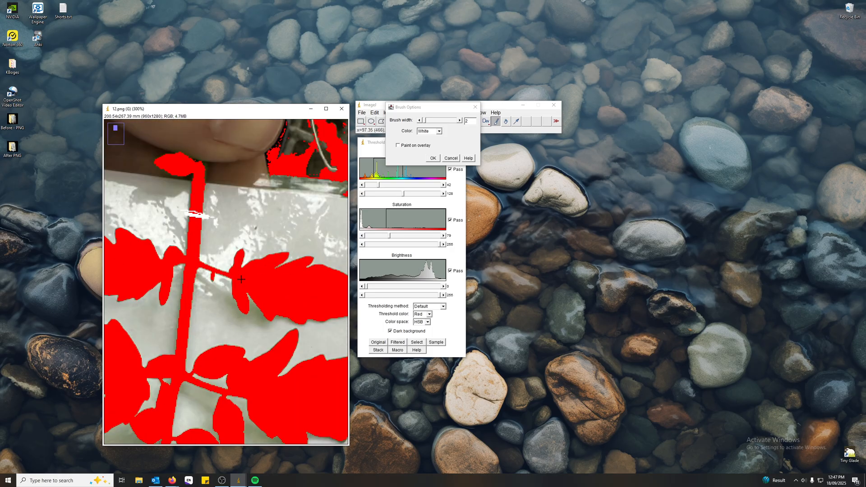
pyautogui.moveTo(226, 260)
pyautogui.mouseDown()
pyautogui.moveTo(231, 284)
pyautogui.moveTo(228, 256)
pyautogui.moveTo(213, 277)
pyautogui.mouseUp()
pyautogui.press('-')
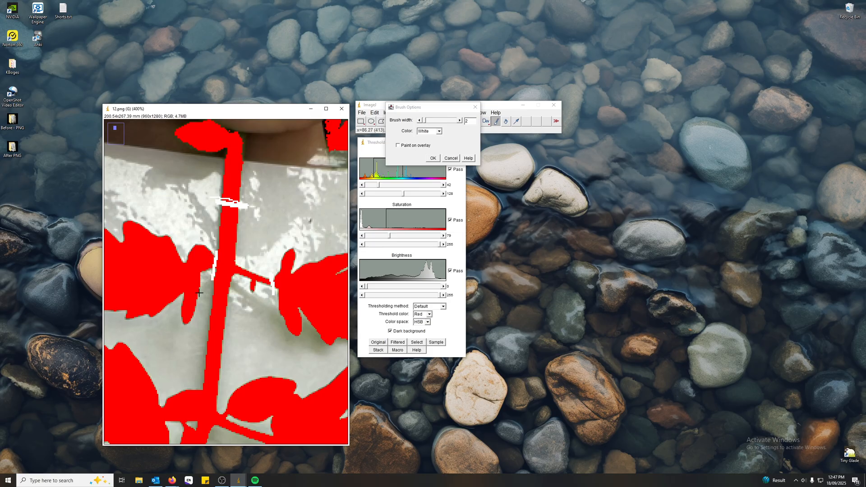
# Paint a white cut along the left side of the stem to detach the middle left leaflet and its small lobe.
pyautogui.press('-')
pyautogui.press('-')
pyautogui.press('-')
pyautogui.press('+')
pyautogui.press('+')
pyautogui.press('+')
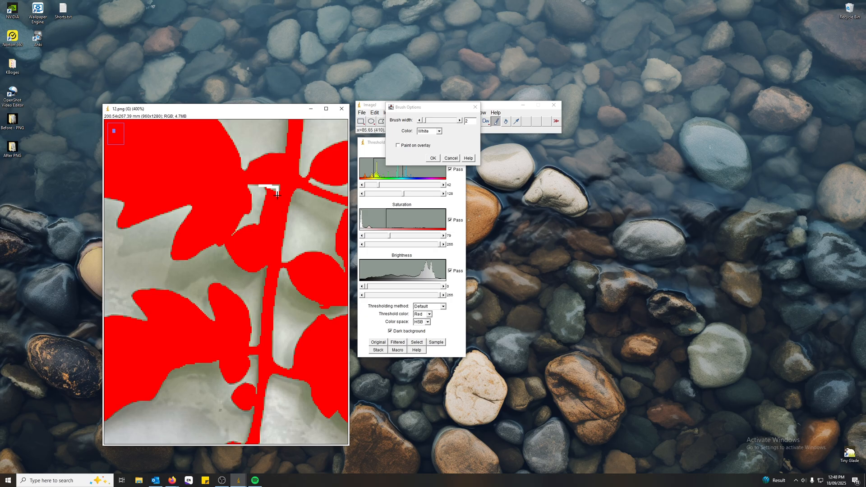
pyautogui.moveTo(277, 194); pyautogui.dragTo(263, 281)
pyautogui.scroll(-2, 239, 286)
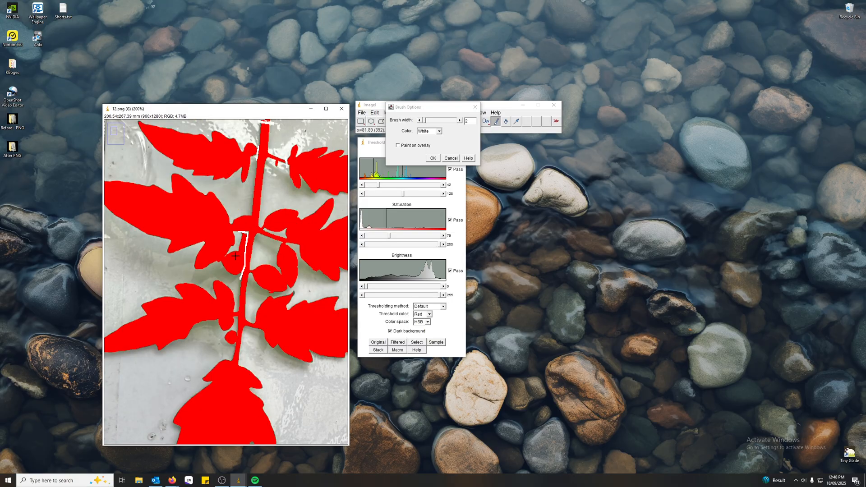
pyautogui.scroll(2, 255, 225)
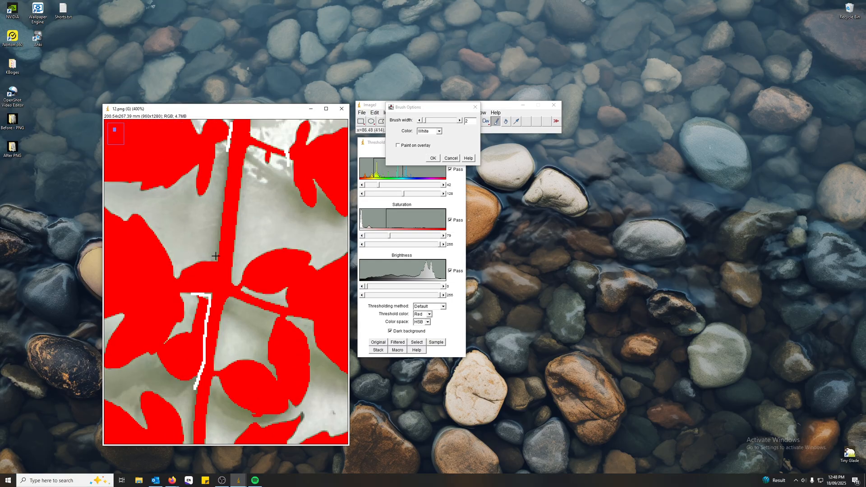
pyautogui.moveTo(215, 255); pyautogui.dragTo(206, 303)
# Paint short white cuts at the stalk of the middle right leaflet to detach it and its small lobes.
pyautogui.scroll(-1, 228, 295)
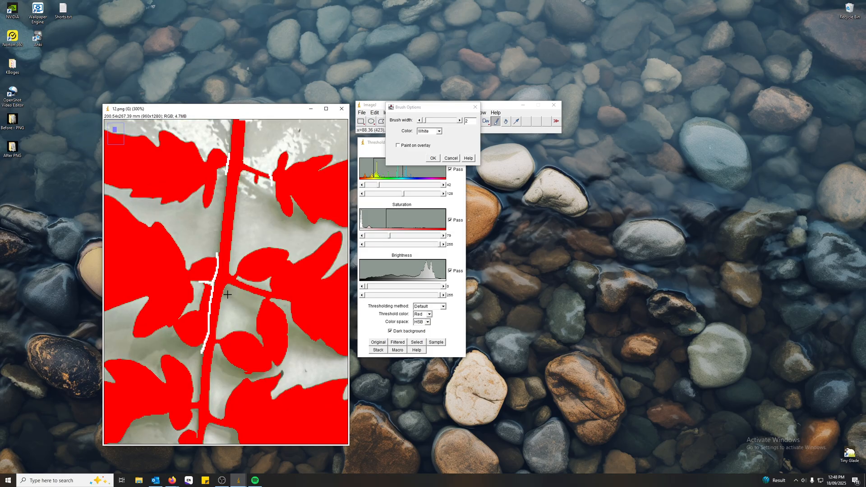
pyautogui.scroll(1, 227, 294)
pyautogui.moveTo(213, 254); pyautogui.dragTo(274, 293)
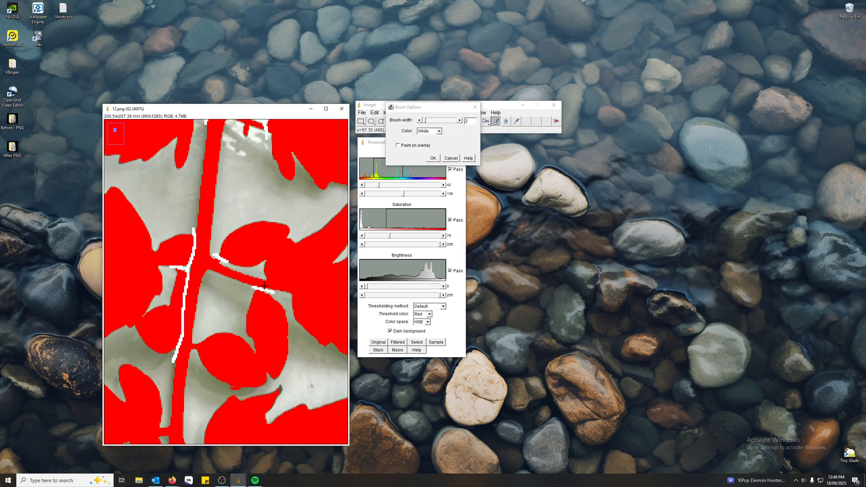
pyautogui.scroll(-2, 209, 301)
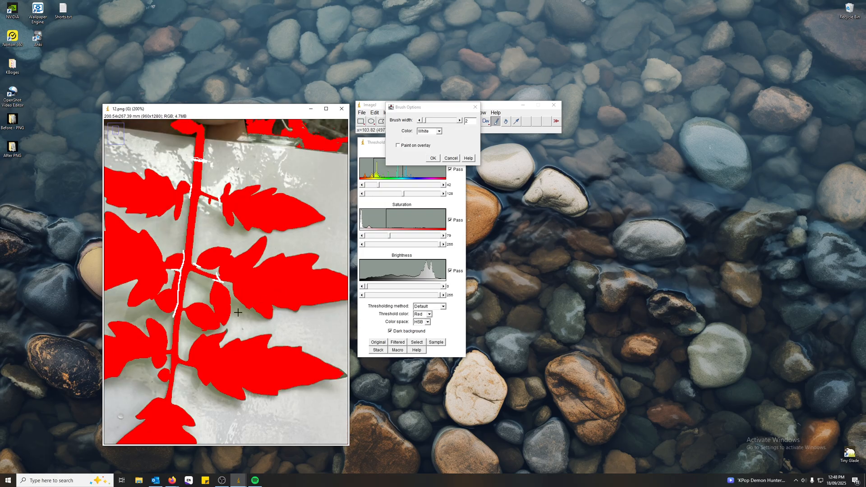
pyautogui.scroll(2, 209, 301)
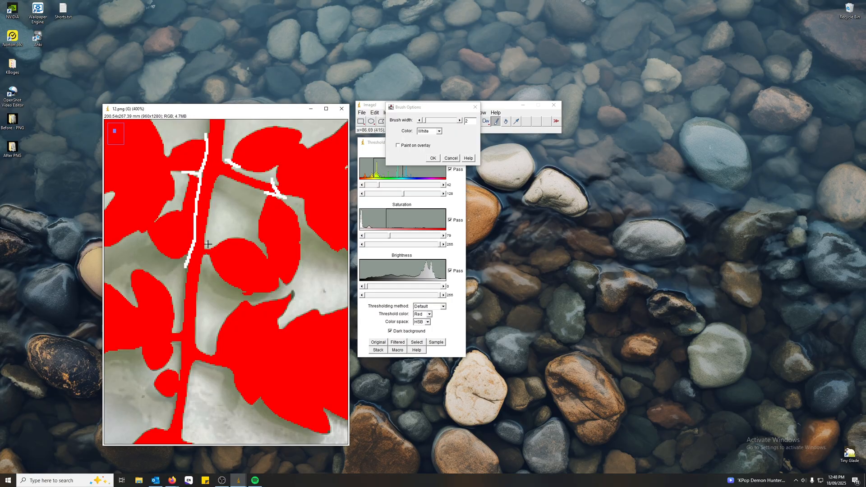
# Paint white cuts that detach the lowest leaflet pair and the terminal leaflet from the stem, and accept the brush options.
pyautogui.scroll(-3, 179, 283)
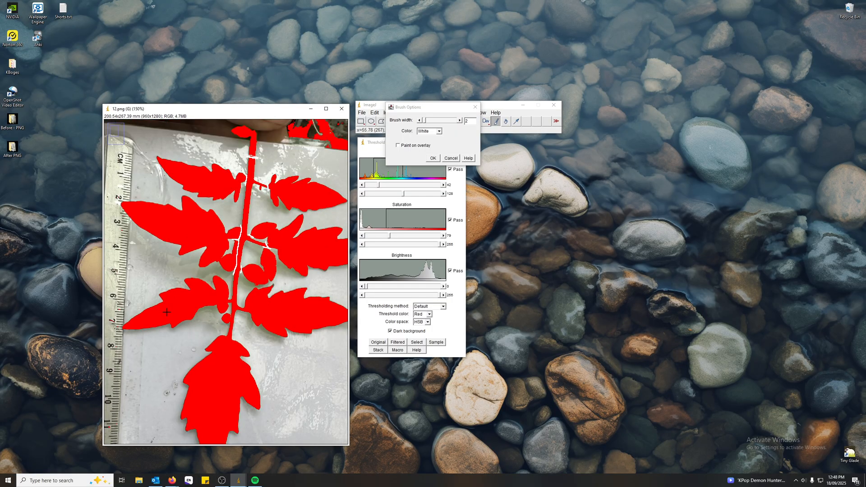
pyautogui.scroll(2, 226, 326)
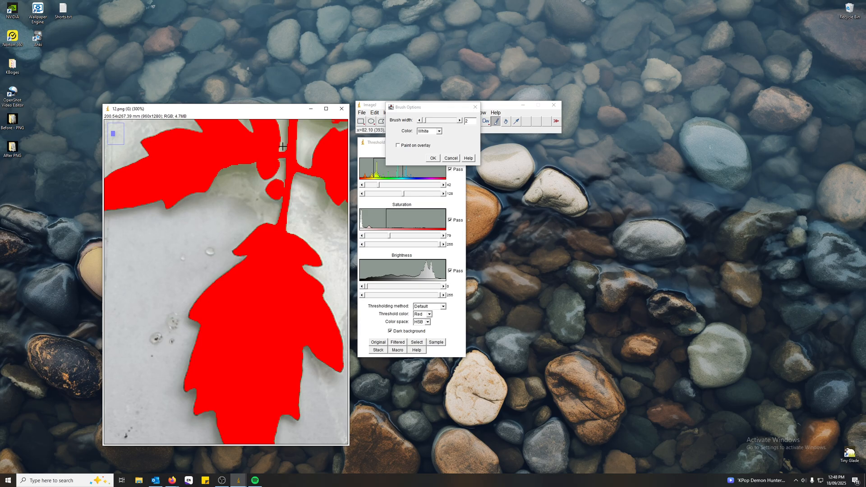
pyautogui.moveTo(282, 145)
pyautogui.mouseDown()
pyautogui.moveTo(286, 223)
pyautogui.moveTo(296, 226)
pyautogui.mouseUp()
pyautogui.press('-')
pyautogui.press('-')
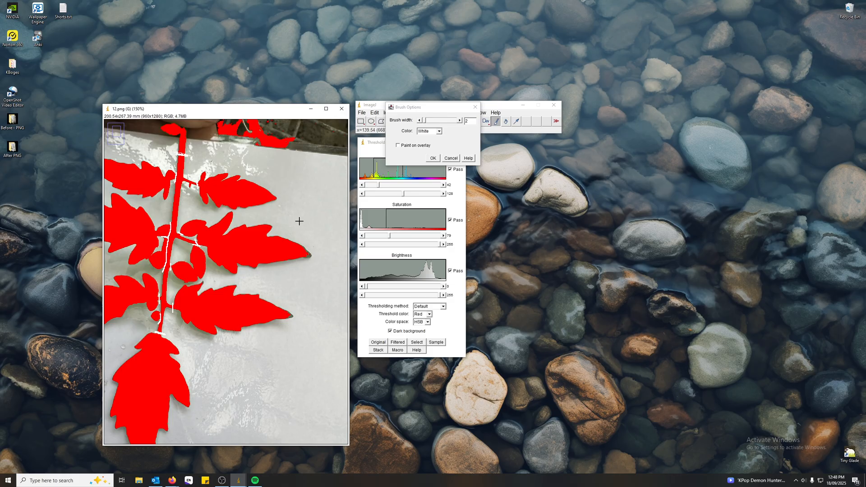
pyautogui.press('-')
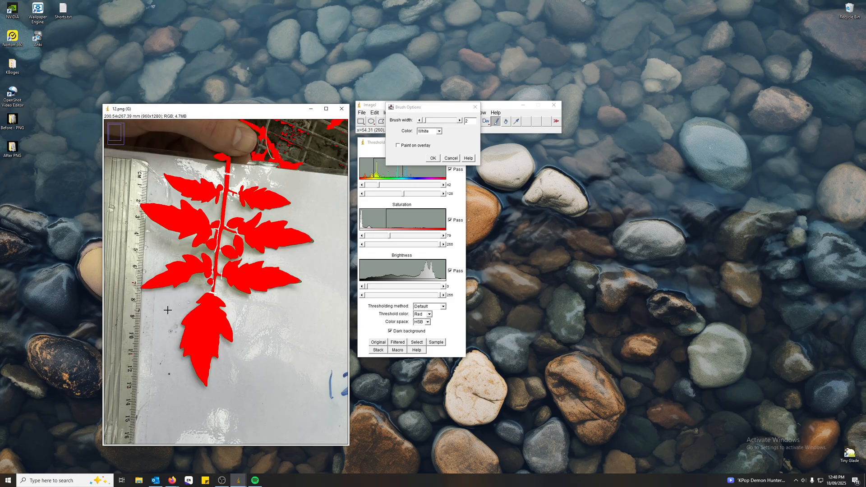
pyautogui.moveTo(450, 108)
pyautogui.mouseDown()
pyautogui.moveTo(525, 161)
pyautogui.moveTo(538, 144)
pyautogui.mouseUp()
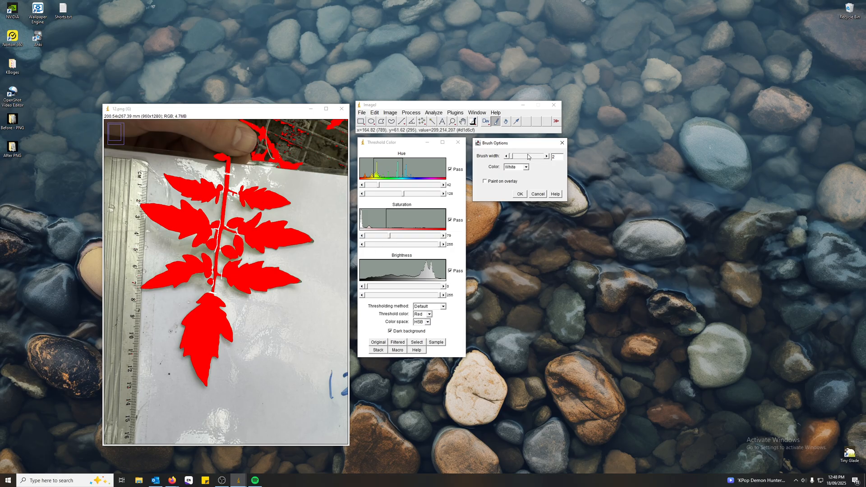
pyautogui.click(521, 194)
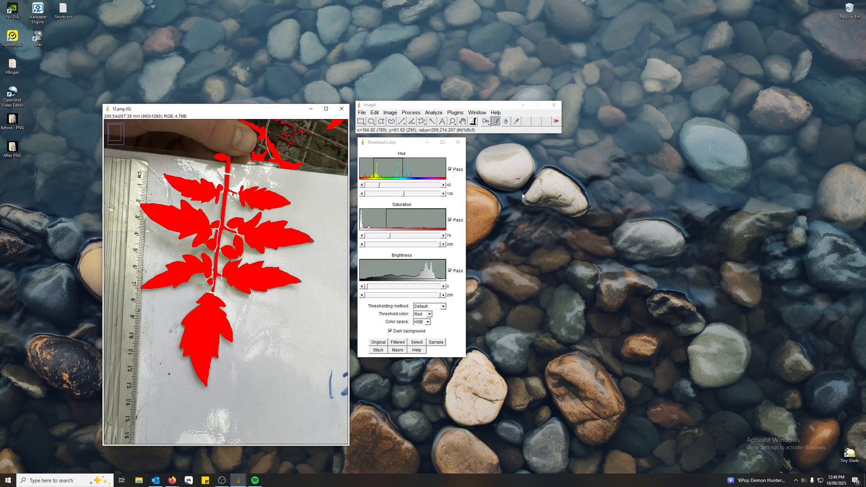
# Bring up an enlarged ROI Manager beside the threshold window, with Show All and Labels enabled.
pyautogui.click(410, 113)
pyautogui.moveTo(429, 113)
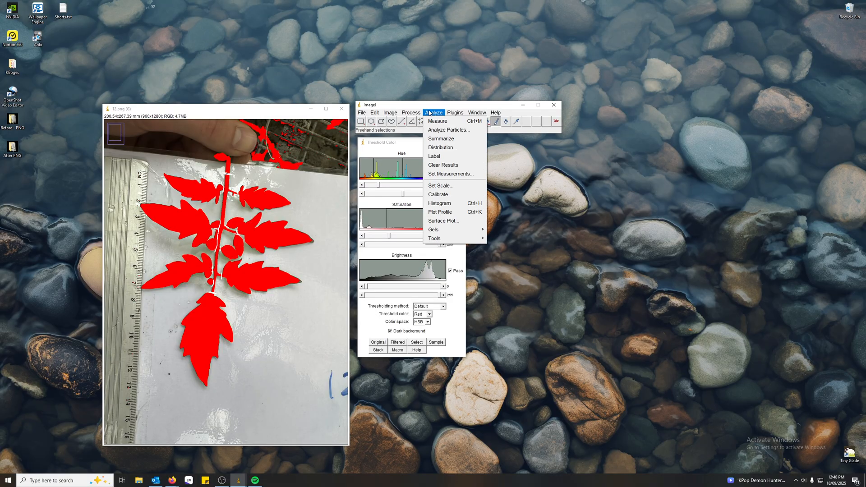
pyautogui.moveTo(455, 238)
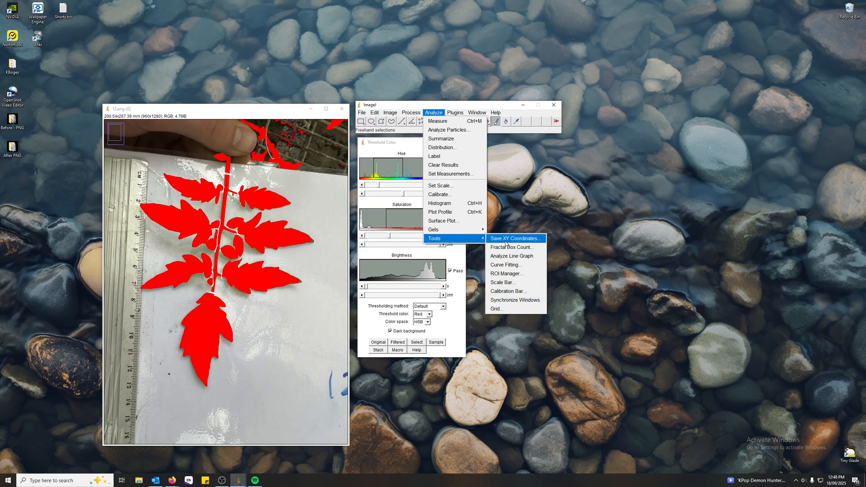
pyautogui.click(513, 274)
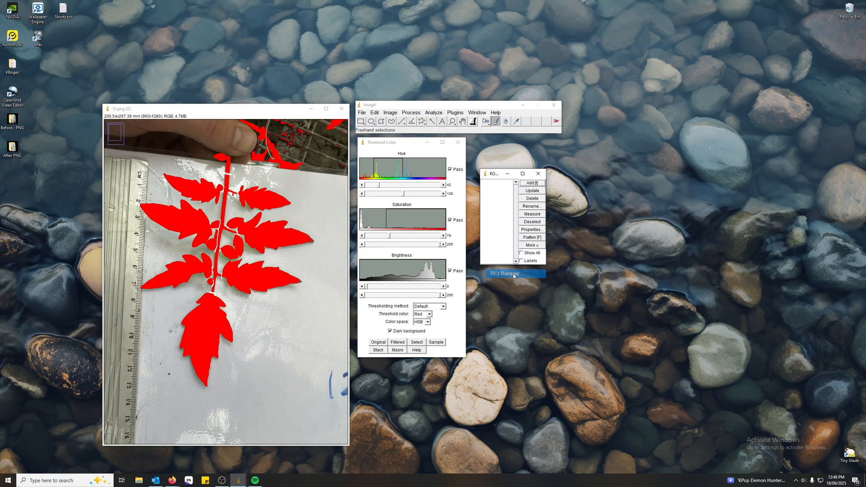
pyautogui.moveTo(546, 265); pyautogui.dragTo(589, 301)
pyautogui.moveTo(529, 176); pyautogui.dragTo(517, 144)
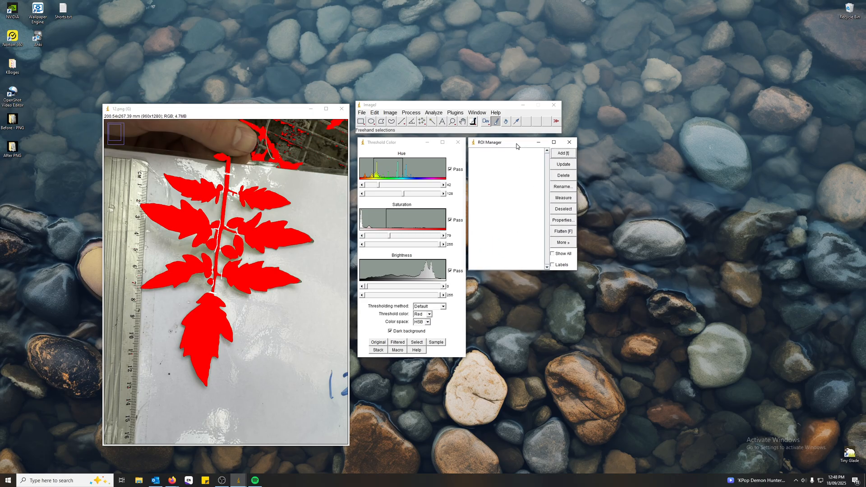
pyautogui.click(553, 266)
pyautogui.click(553, 254)
# Select the upper, middle and lower left leaflets with the Wand tool, adding each one to the ROI Manager.
pyautogui.click(432, 123)
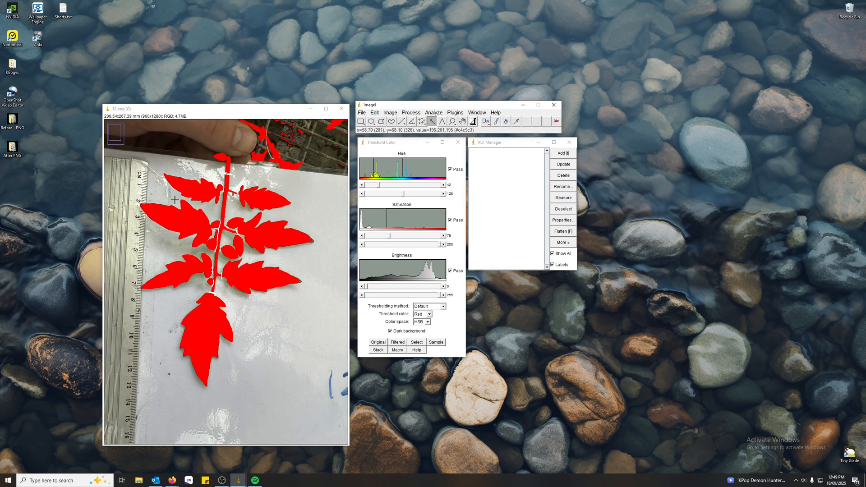
pyautogui.click(193, 189)
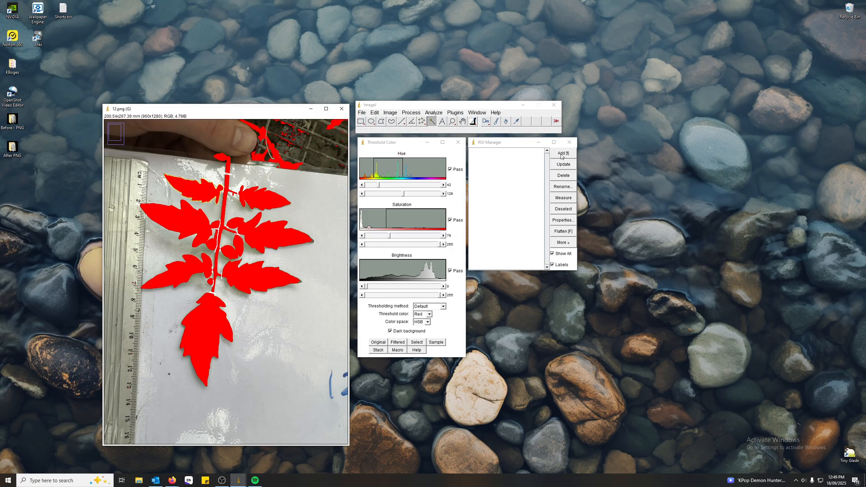
pyautogui.press('t')
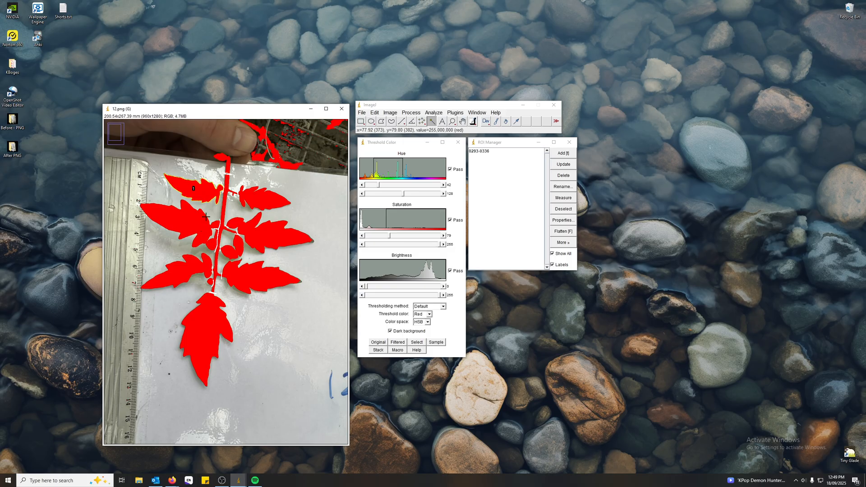
pyautogui.click(194, 222)
pyautogui.press('t')
pyautogui.click(208, 280)
pyautogui.press('t')
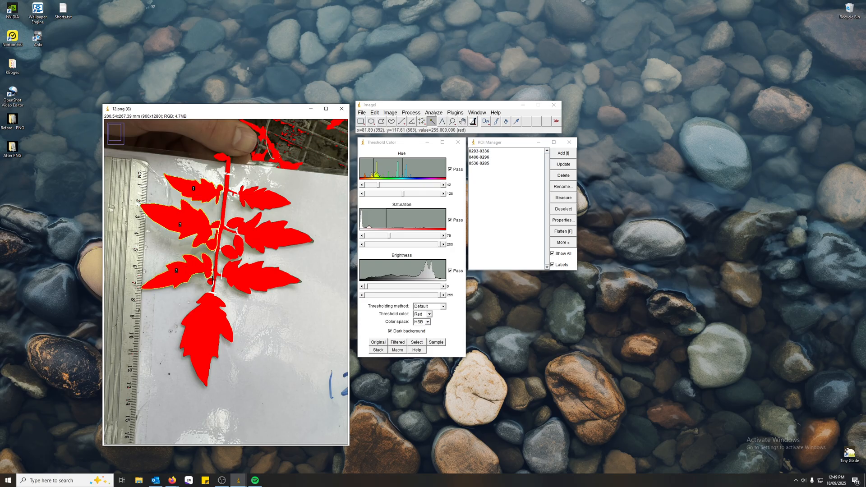
# Add the tiny lobe beside the lower stem and the large terminal leaflet to the ROI Manager as separate regions.
pyautogui.click(212, 279)
pyautogui.press('t')
pyautogui.click(208, 323)
pyautogui.press('t')
pyautogui.press('t')
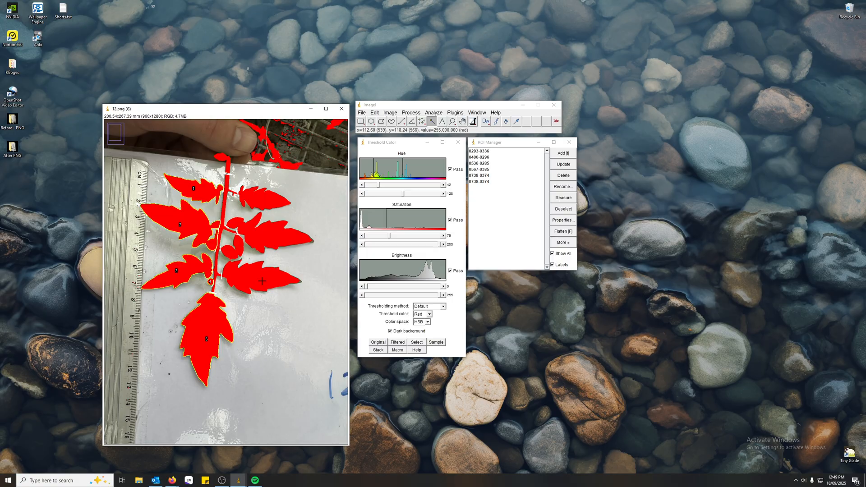
pyautogui.press('t')
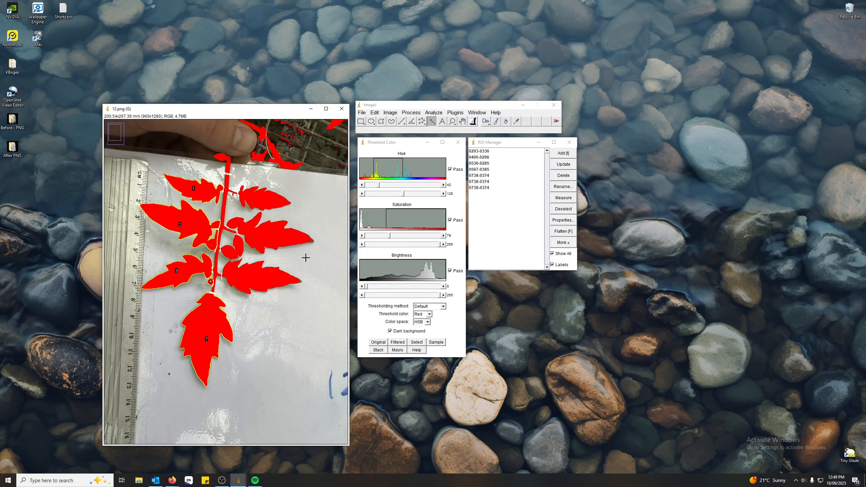
pyautogui.click(486, 190)
pyautogui.keyDown('shift'); pyautogui.click(485, 181); pyautogui.keyUp('shift')
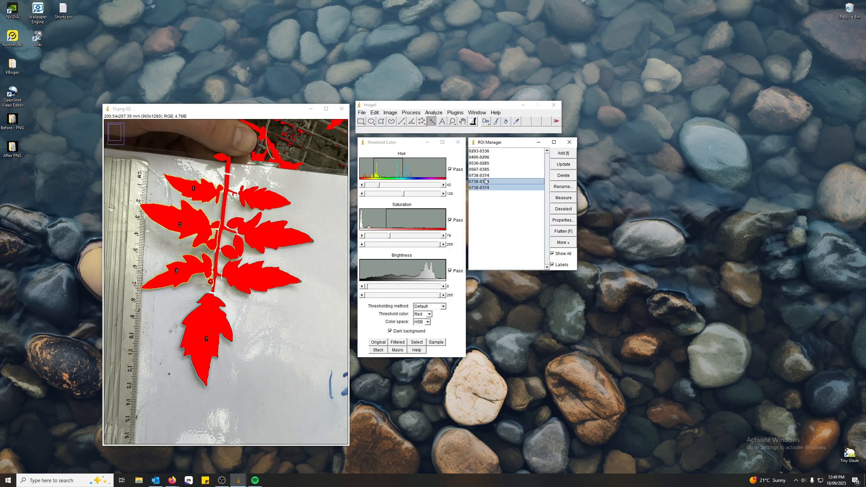
pyautogui.click(563, 176)
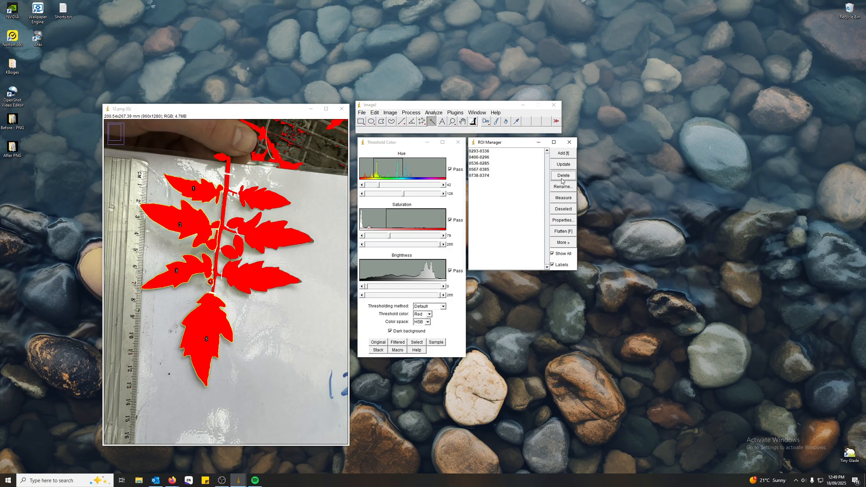
# Add the lower right leaflet, the small inner lobe, and the middle and upper right leaflets to the ROI Manager.
pyautogui.click(260, 279)
pyautogui.press('t')
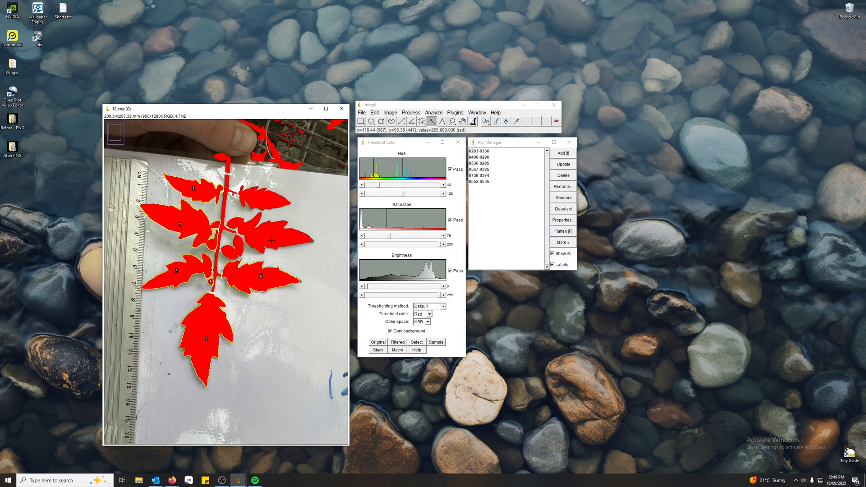
pyautogui.click(235, 252)
pyautogui.press('t')
pyautogui.click(263, 243)
pyautogui.press('t')
pyautogui.click(263, 200)
pyautogui.press('t')
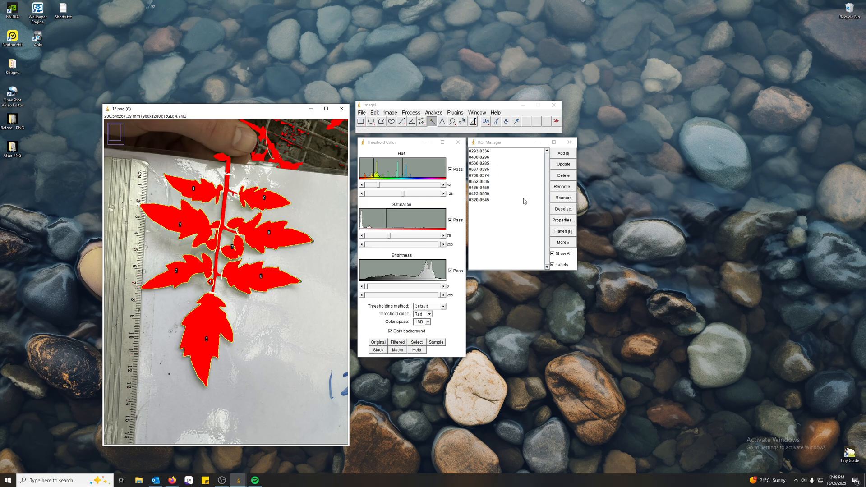
# Measure all regions in the ROI Manager and place the results table beneath it.
pyautogui.click(563, 199)
pyautogui.moveTo(548, 325); pyautogui.dragTo(544, 291)
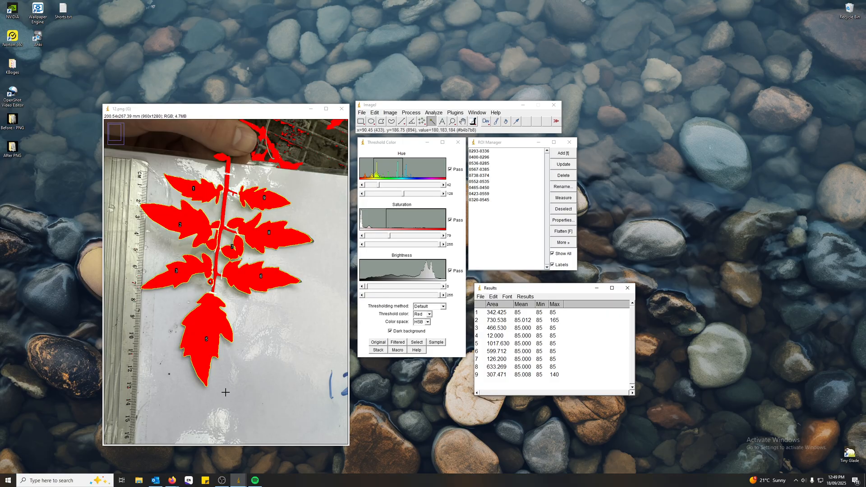
pyautogui.click(222, 481)
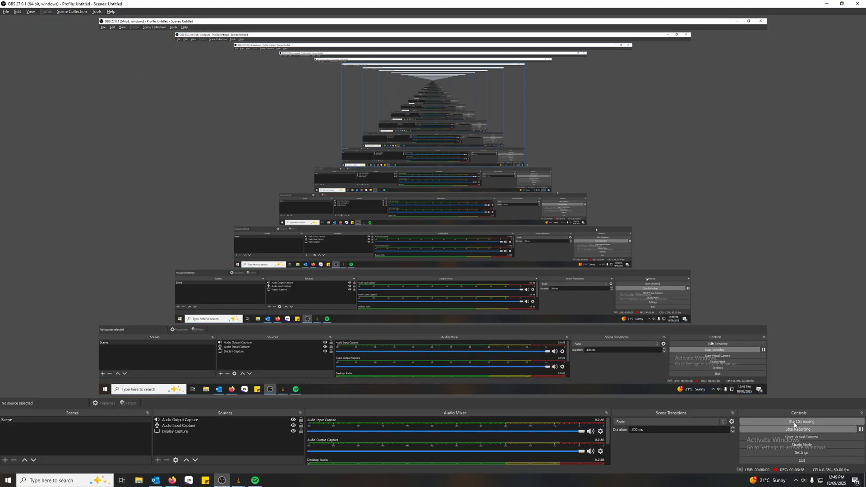